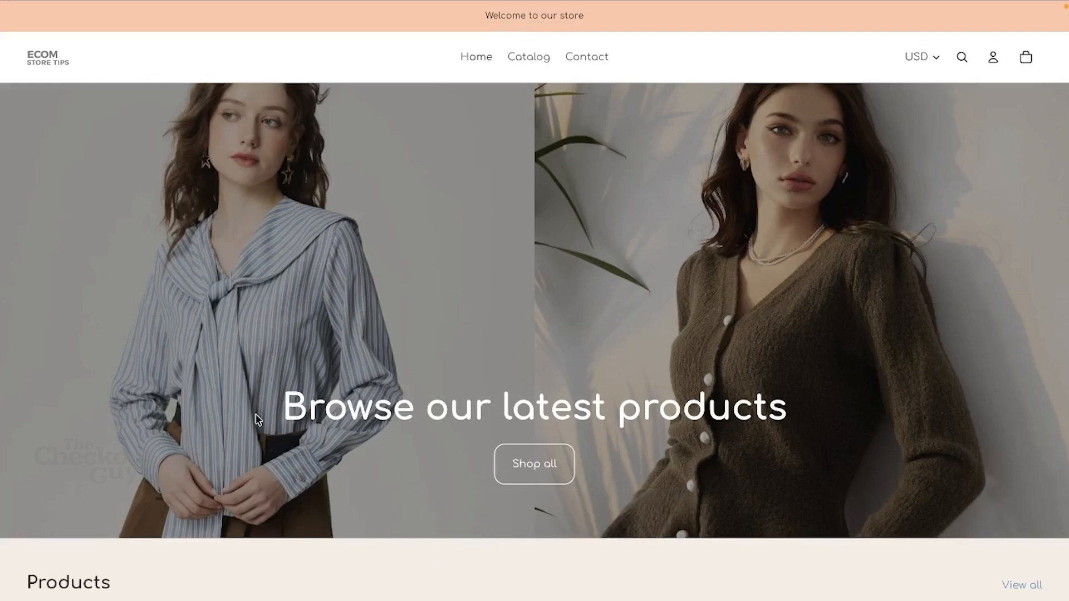
Step: Switch from the storefront to the Nex Discounts app in the Shopify admin and start a new discount
{"action": "mouse_move", "coordinate": [3, 328]}
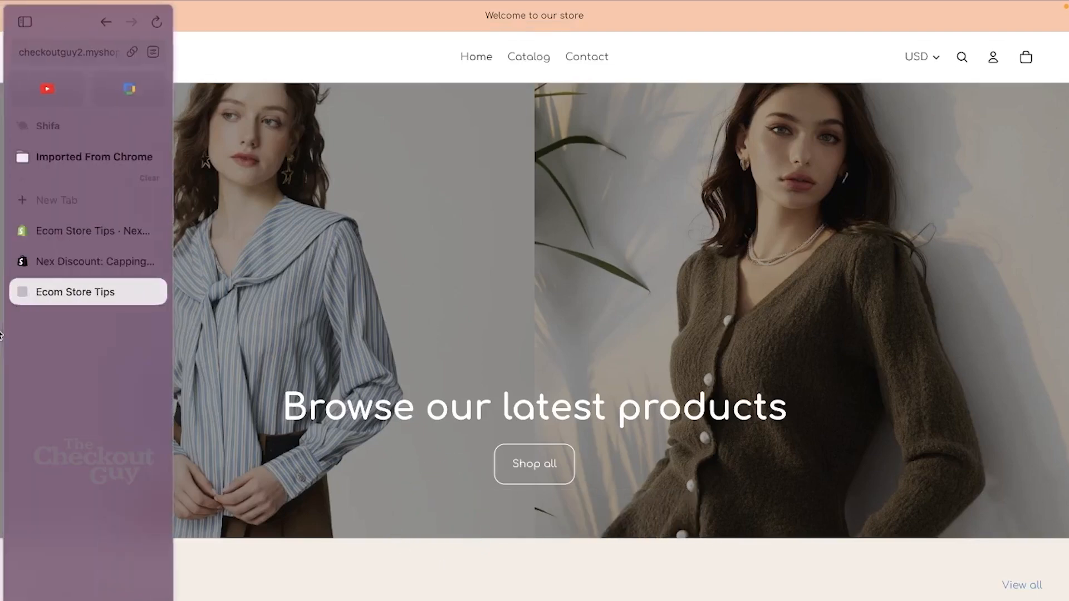
{"action": "left_click", "coordinate": [57, 264]}
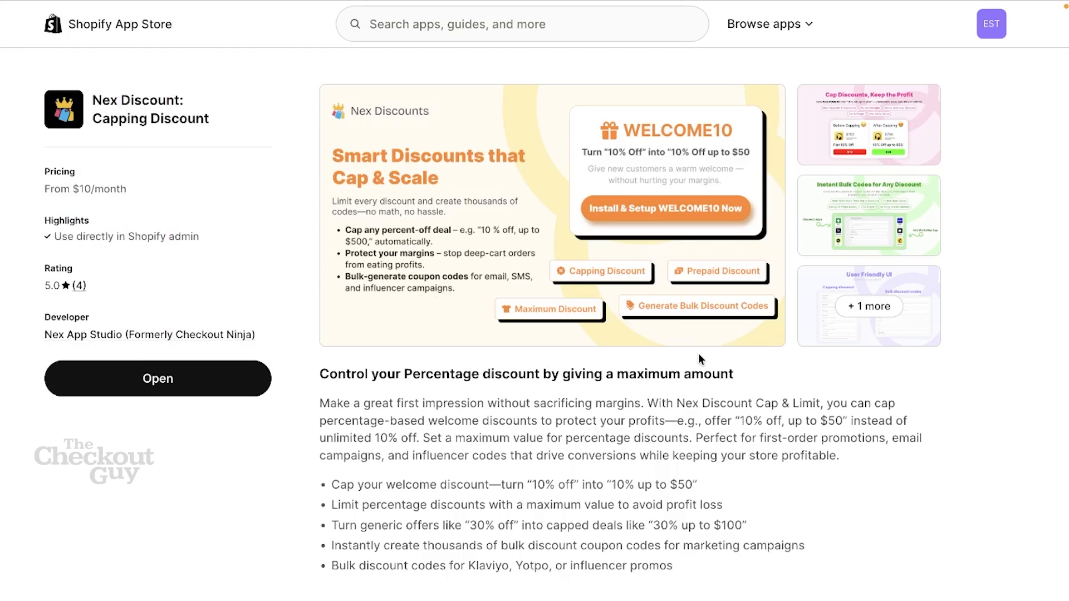
{"action": "mouse_move", "coordinate": [3, 273]}
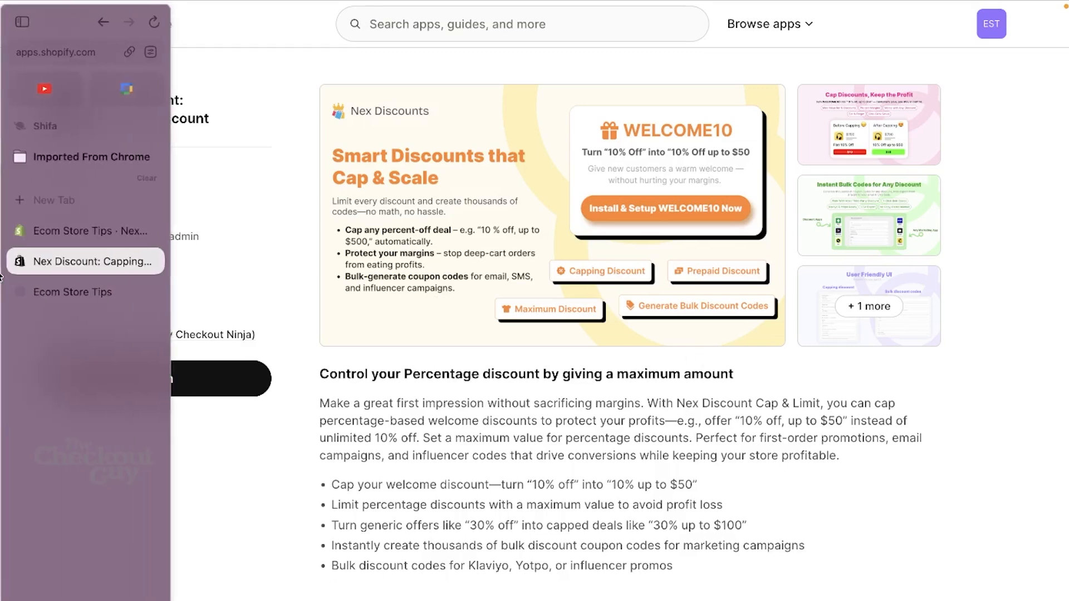
{"action": "left_click", "coordinate": [76, 229]}
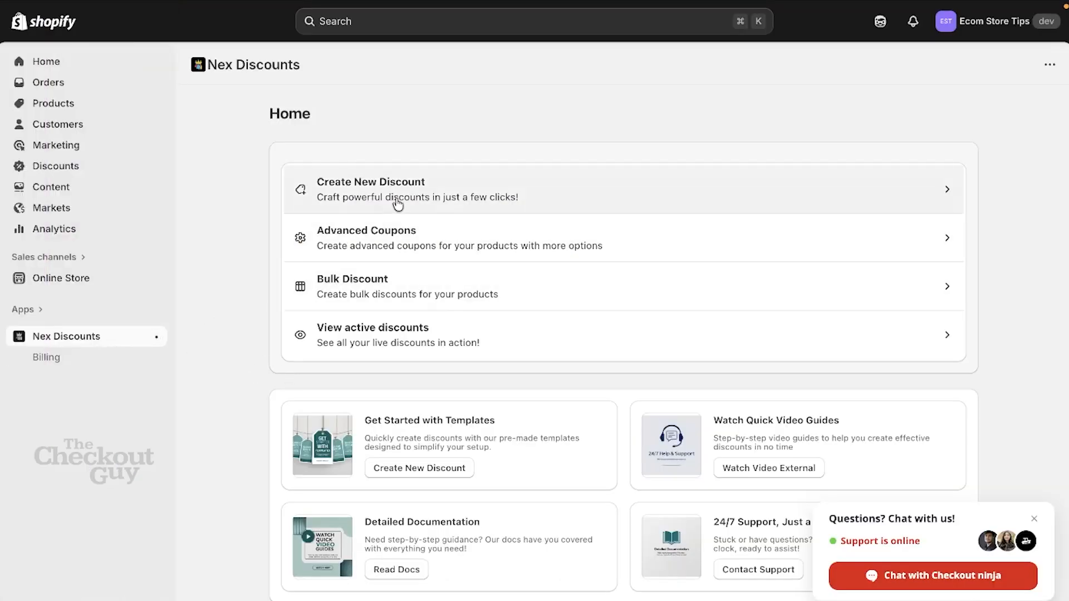
{"action": "left_click", "coordinate": [397, 204]}
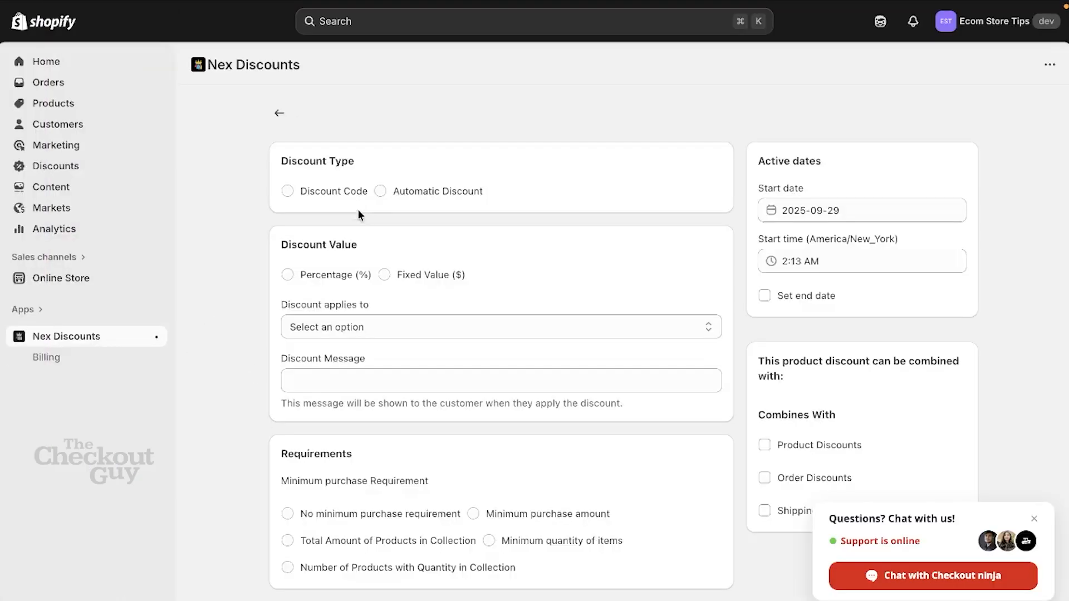
Step: Make the new discount a discount code and name the code 30%OFF
{"action": "left_click", "coordinate": [344, 195]}
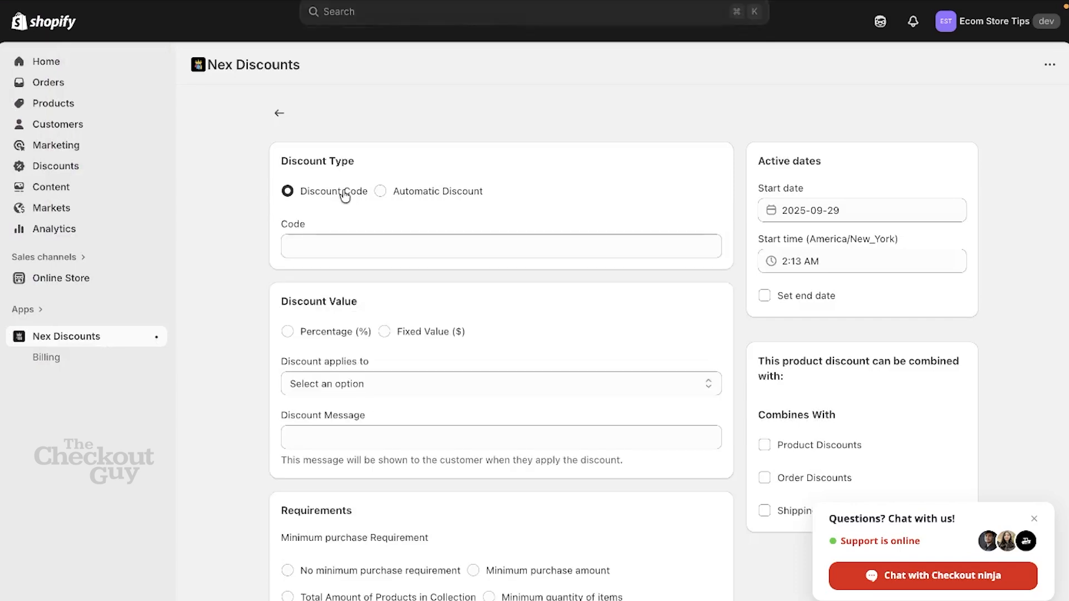
{"action": "left_click", "coordinate": [377, 247]}
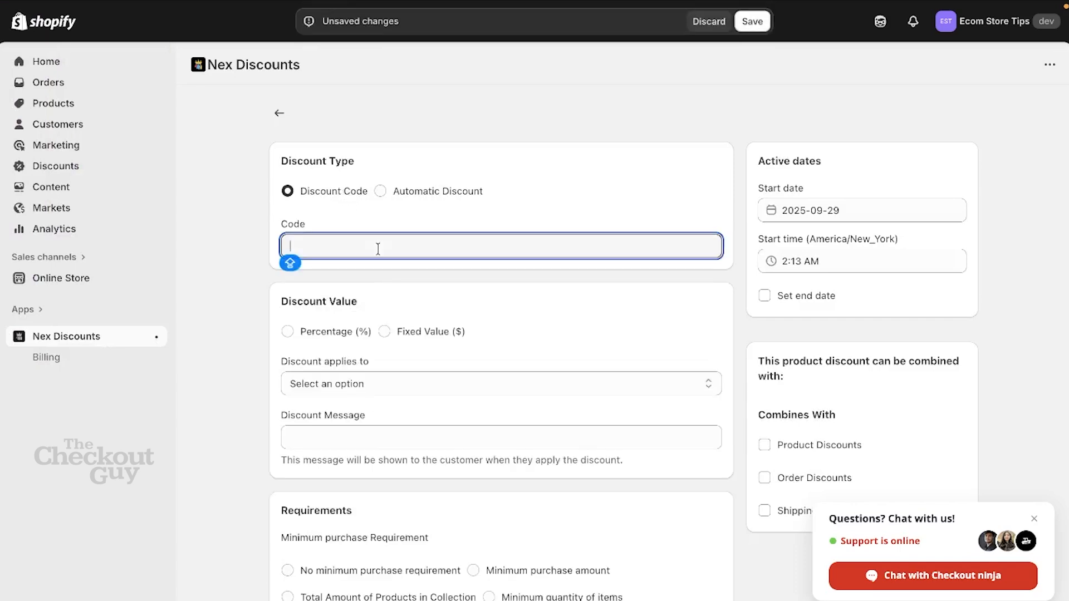
{"action": "type", "text": "30%OFF"}
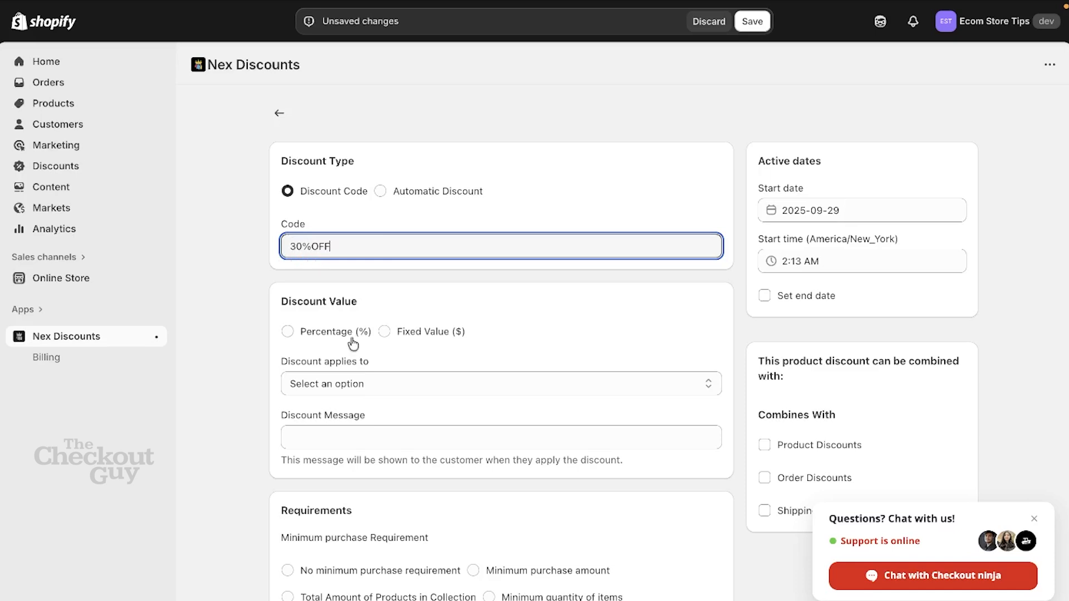
Step: Set the discount value to a percentage of 30 with a capping amount of 300
{"action": "left_click", "coordinate": [345, 332]}
{"action": "left_click", "coordinate": [358, 392]}
{"action": "type", "text": "30"}
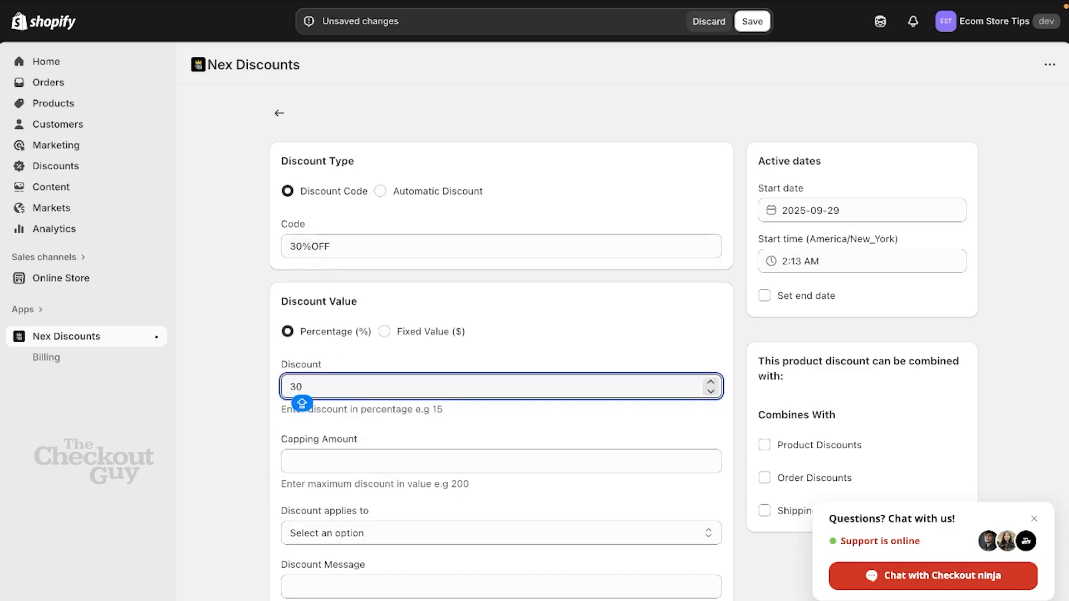
{"action": "left_click", "coordinate": [360, 456]}
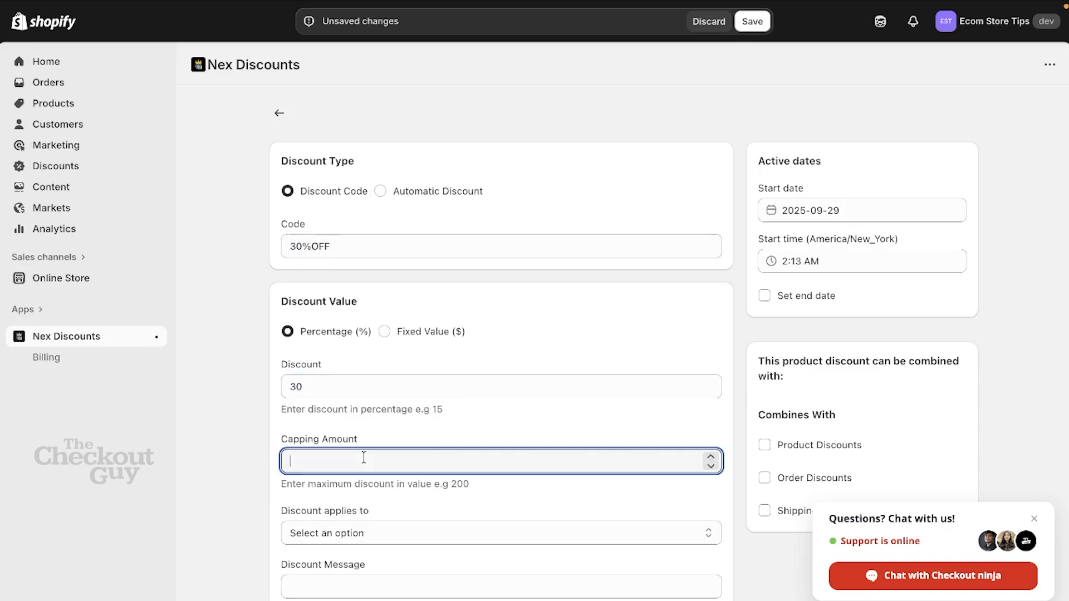
{"action": "type", "text": "300"}
{"action": "left_click", "coordinate": [478, 424]}
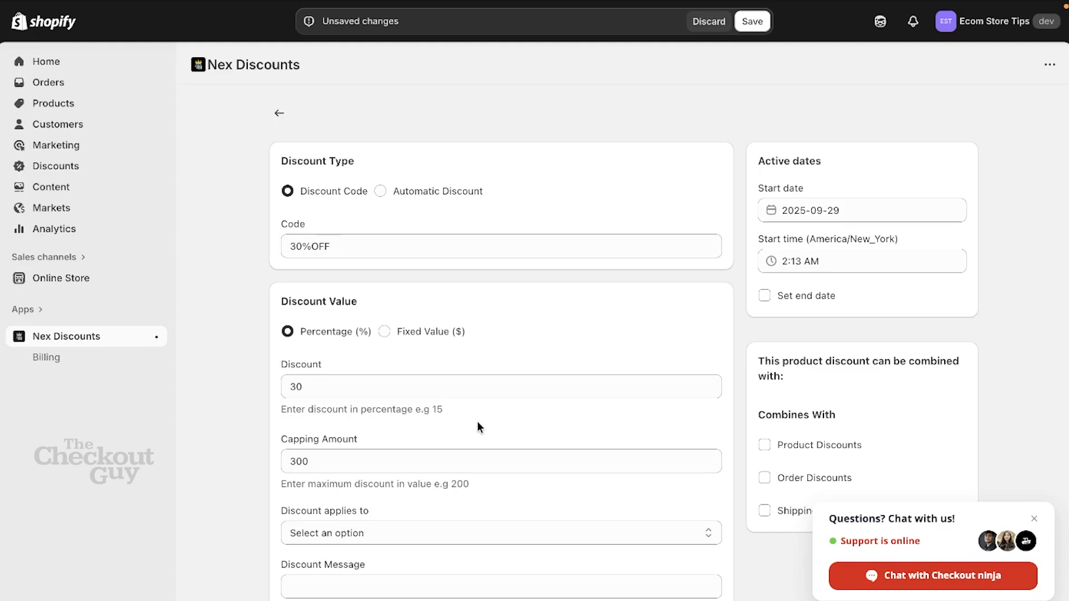
Step: Make the discount apply to all products
{"action": "scroll", "coordinate": [476, 421], "scroll_direction": "down", "scroll_amount": 6}
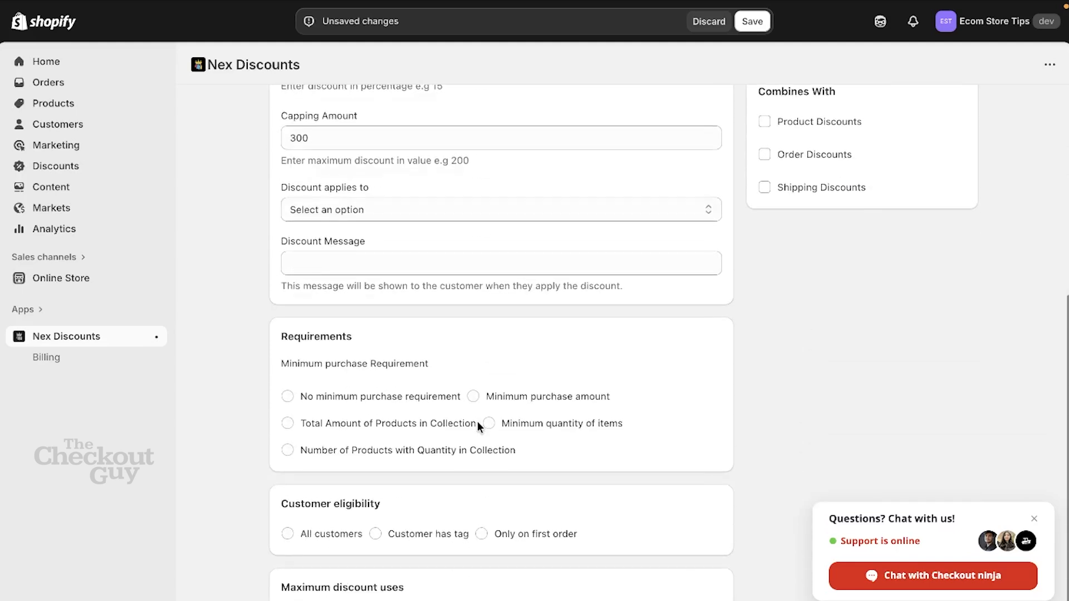
{"action": "left_click", "coordinate": [467, 218]}
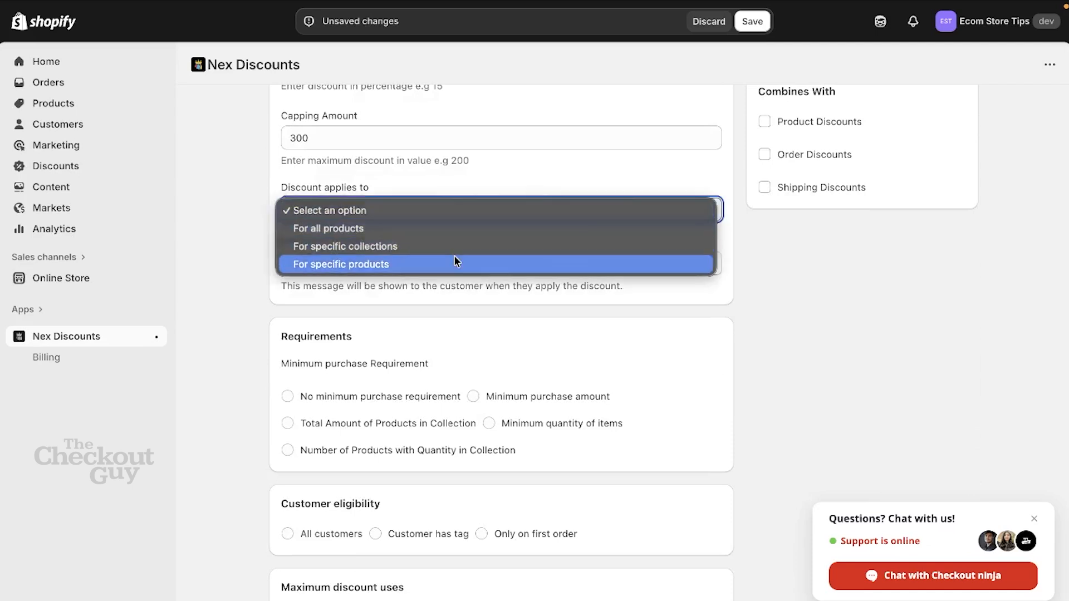
{"action": "left_click", "coordinate": [455, 235]}
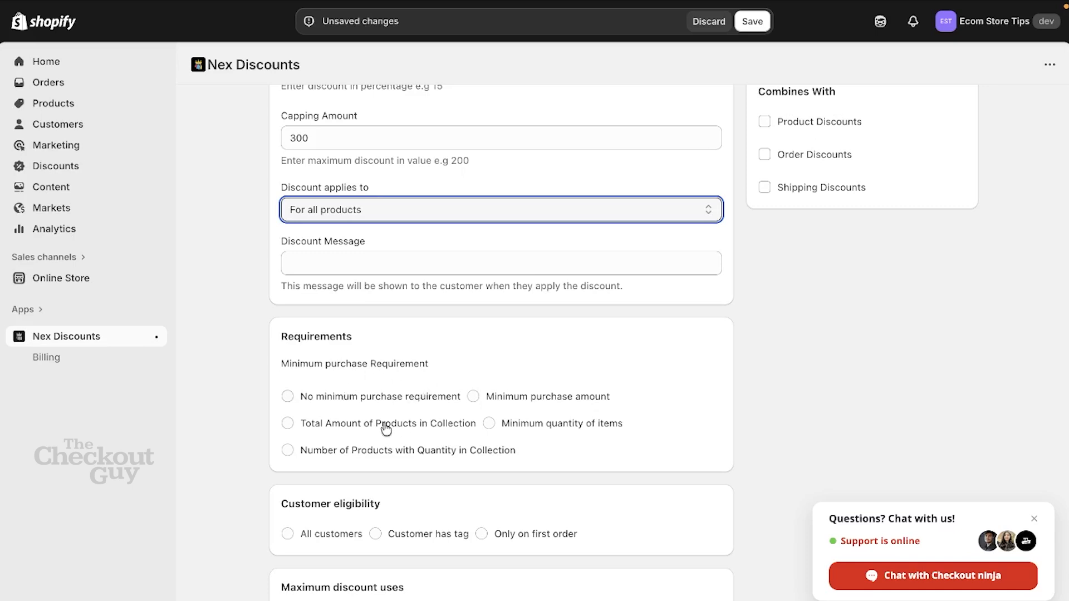
Step: Set no minimum purchase requirement and make all customers eligible for the discount
{"action": "left_click", "coordinate": [358, 395]}
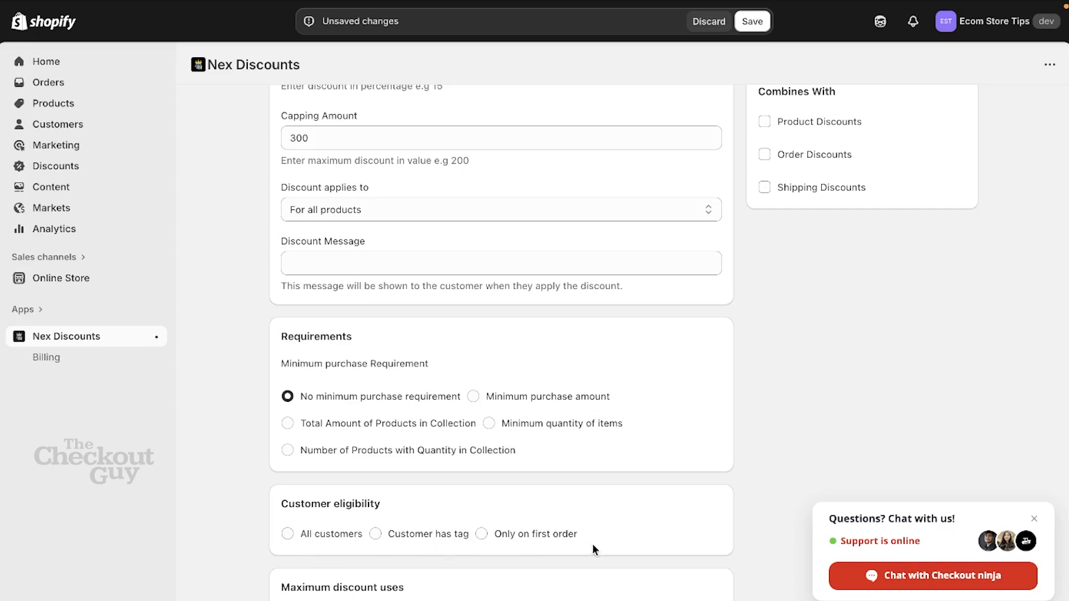
{"action": "left_click", "coordinate": [309, 516]}
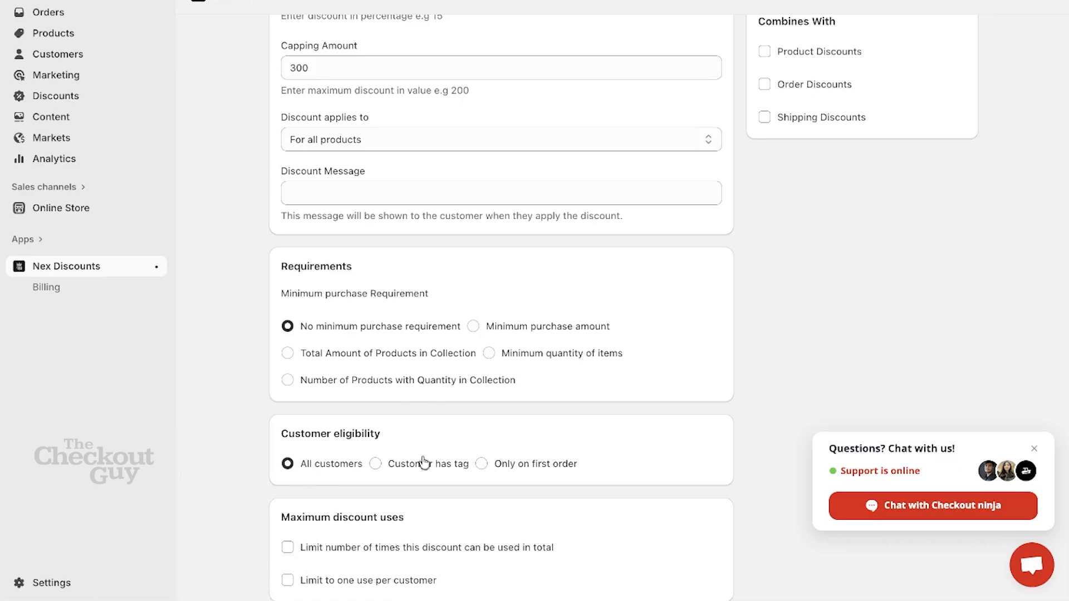
Step: Limit the discount to 100 total uses and to one use per customer
{"action": "left_click", "coordinate": [341, 552]}
{"action": "left_click", "coordinate": [340, 576]}
{"action": "type", "text": "1"}
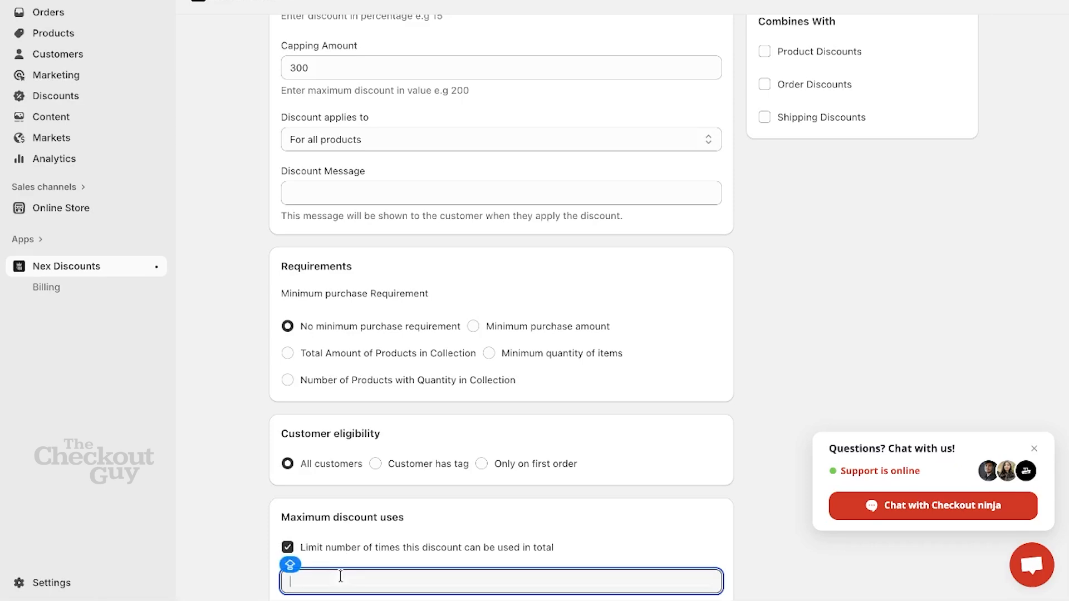
{"action": "type", "text": "00"}
{"action": "left_click", "coordinate": [433, 525]}
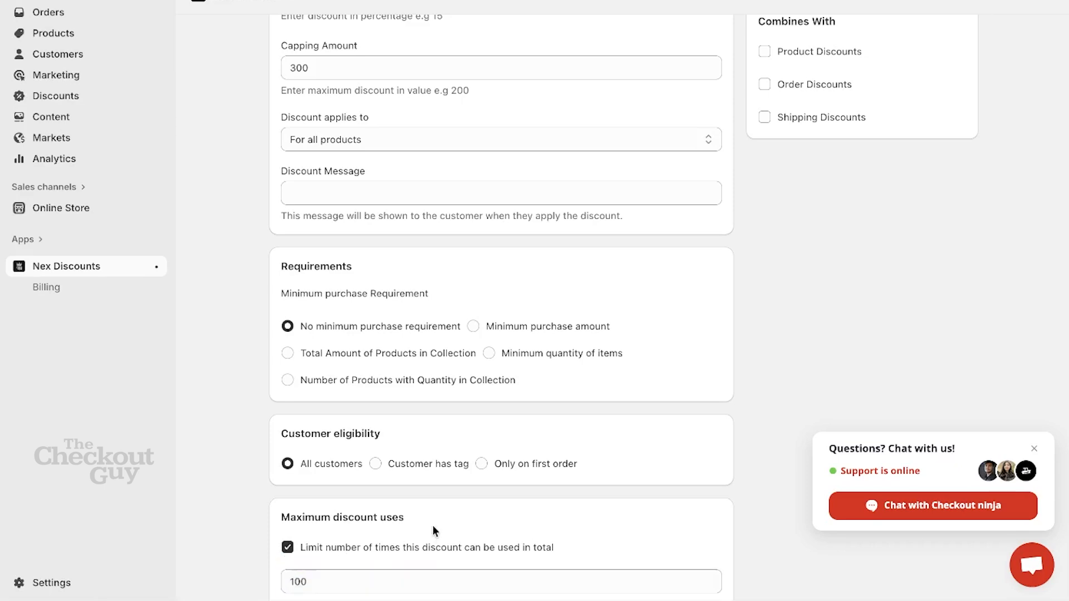
{"action": "scroll", "coordinate": [433, 526], "scroll_direction": "down", "scroll_amount": 1}
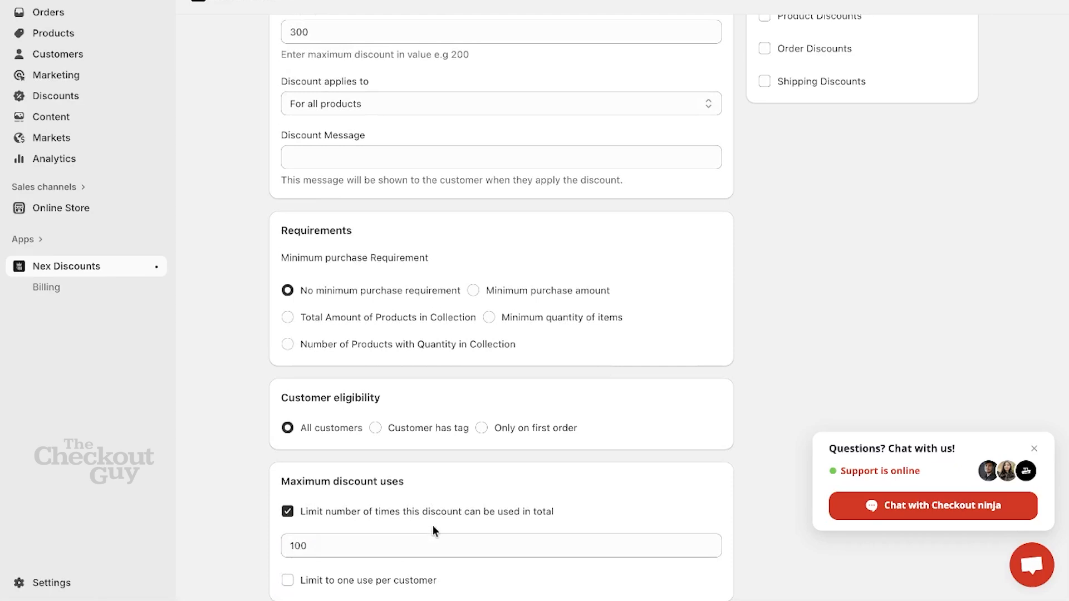
{"action": "left_click", "coordinate": [384, 584]}
Step: Enable an end date for the discount in its active dates settings
{"action": "scroll", "coordinate": [510, 327], "scroll_direction": "up", "scroll_amount": 7}
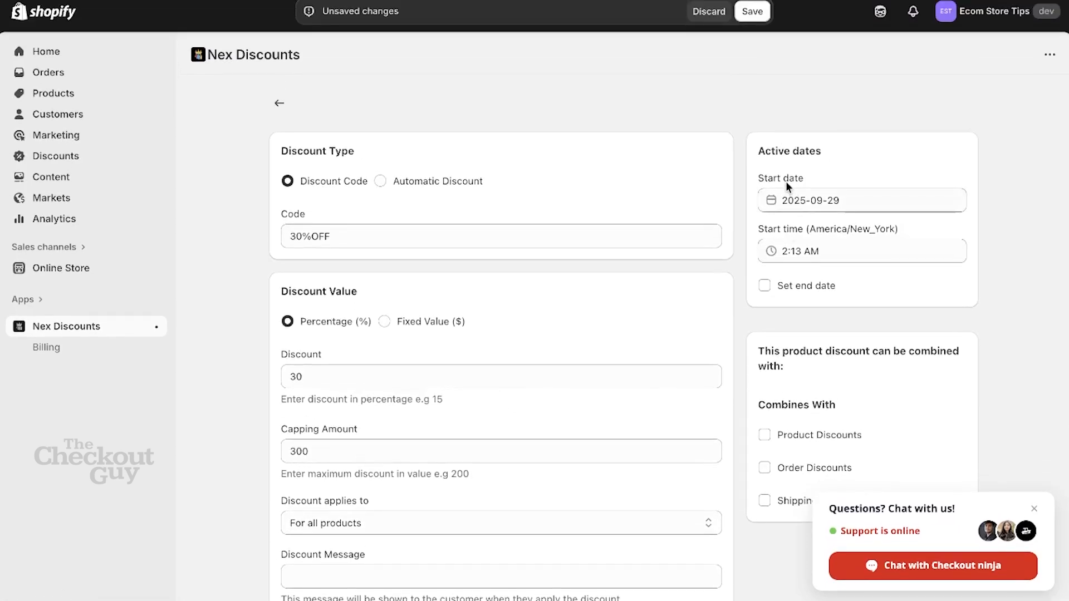
{"action": "left_click", "coordinate": [783, 290]}
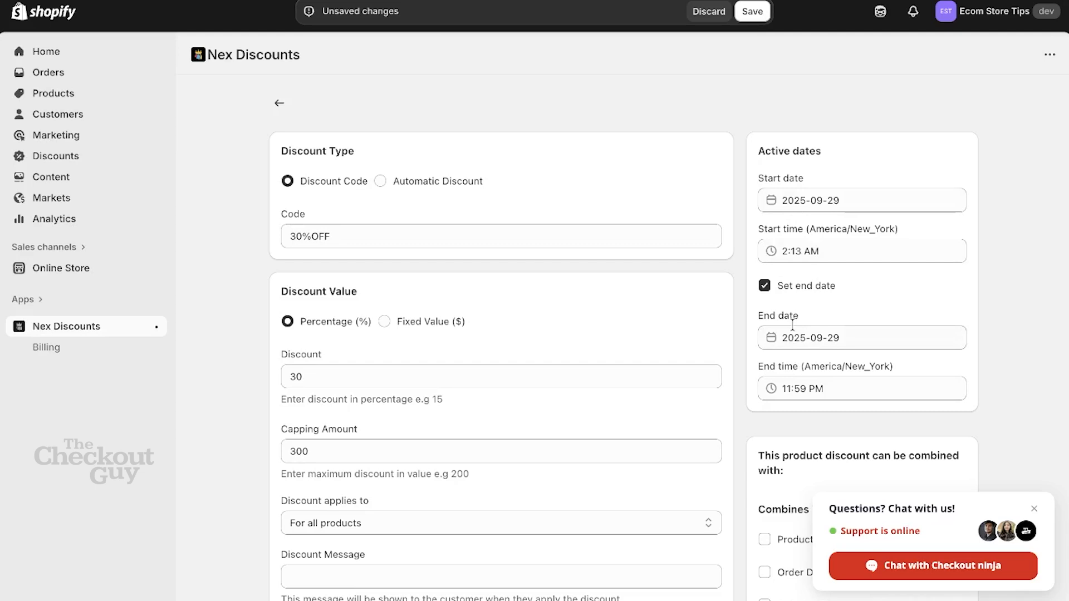
{"action": "triple_click", "coordinate": [782, 178]}
{"action": "scroll", "coordinate": [768, 200], "scroll_direction": "down", "scroll_amount": 2}
{"action": "left_click", "coordinate": [765, 207]}
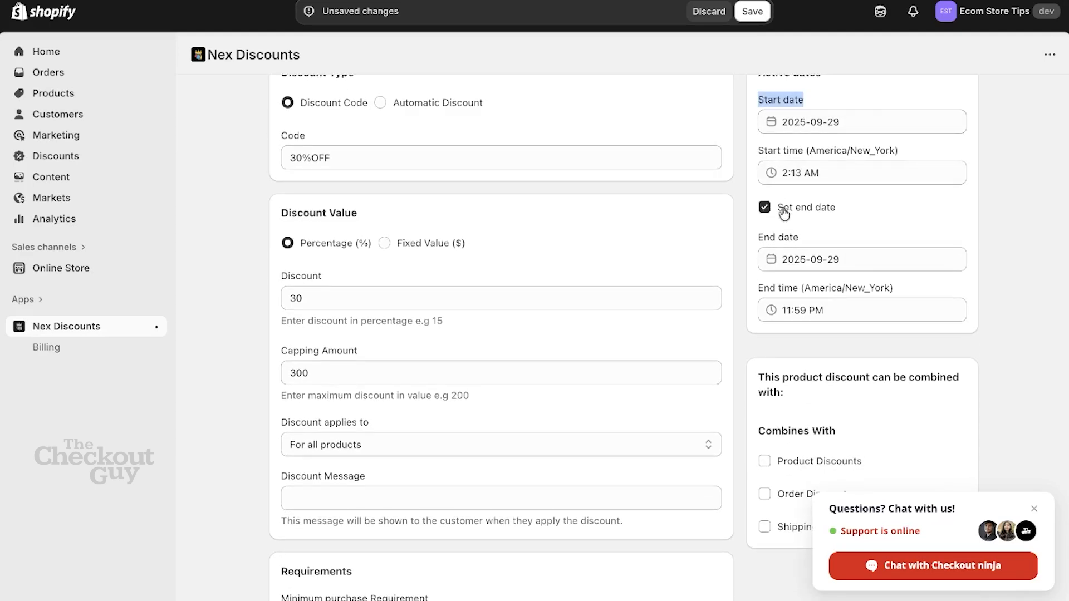
{"action": "left_click_drag", "start_coordinate": [782, 208], "coordinate": [891, 207]}
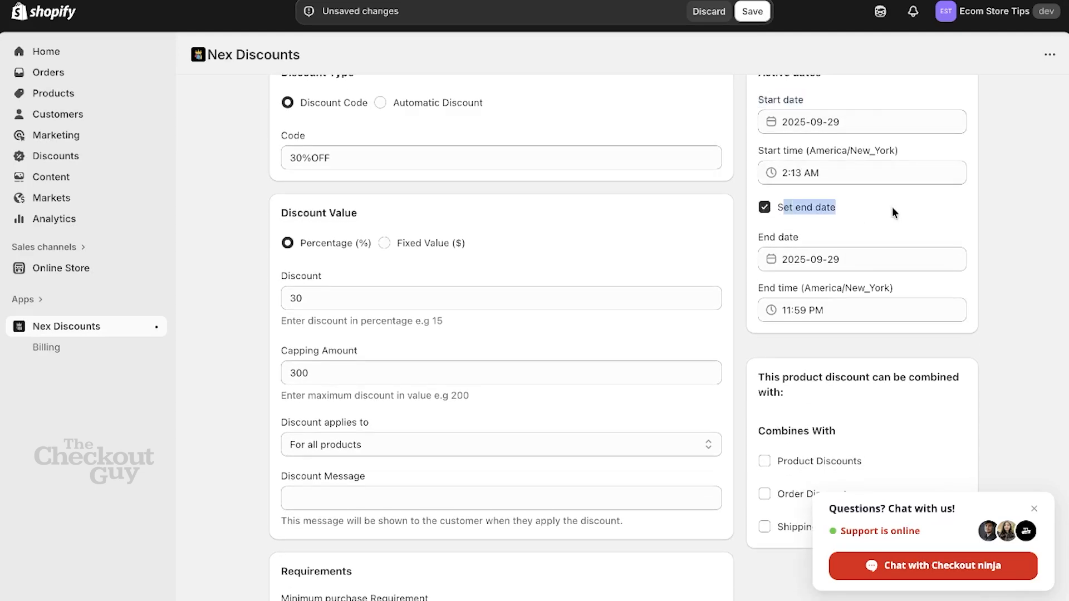
{"action": "left_click", "coordinate": [864, 341]}
Step: Save the new discount and copy the 30%OFF code from the store's discounts list
{"action": "scroll", "coordinate": [864, 344], "scroll_direction": "down", "scroll_amount": 2}
{"action": "scroll", "coordinate": [864, 344], "scroll_direction": "down", "scroll_amount": 3}
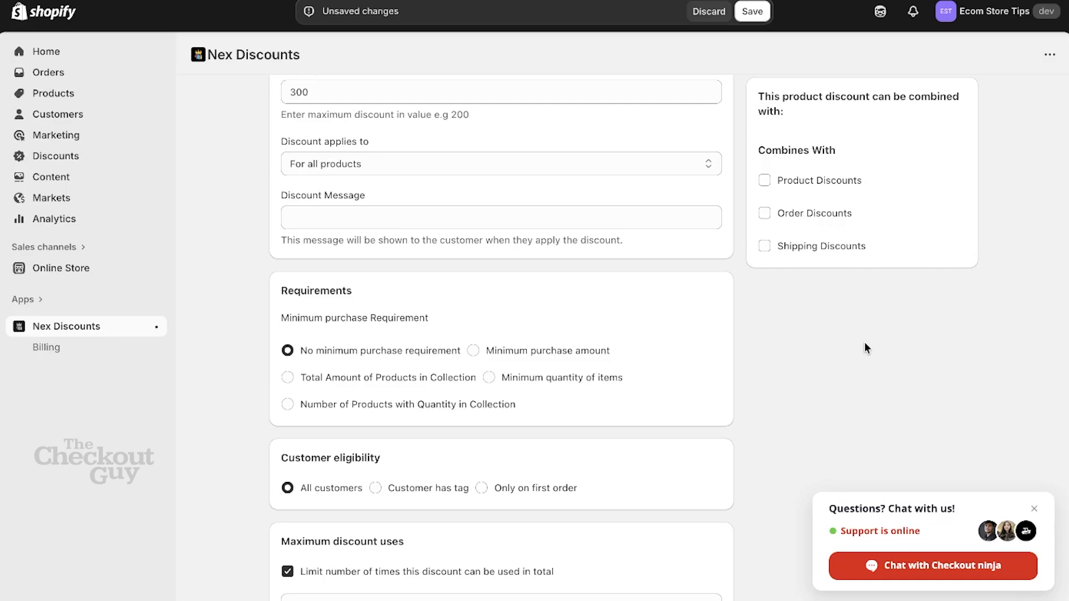
{"action": "scroll", "coordinate": [542, 231], "scroll_direction": "up", "scroll_amount": 6}
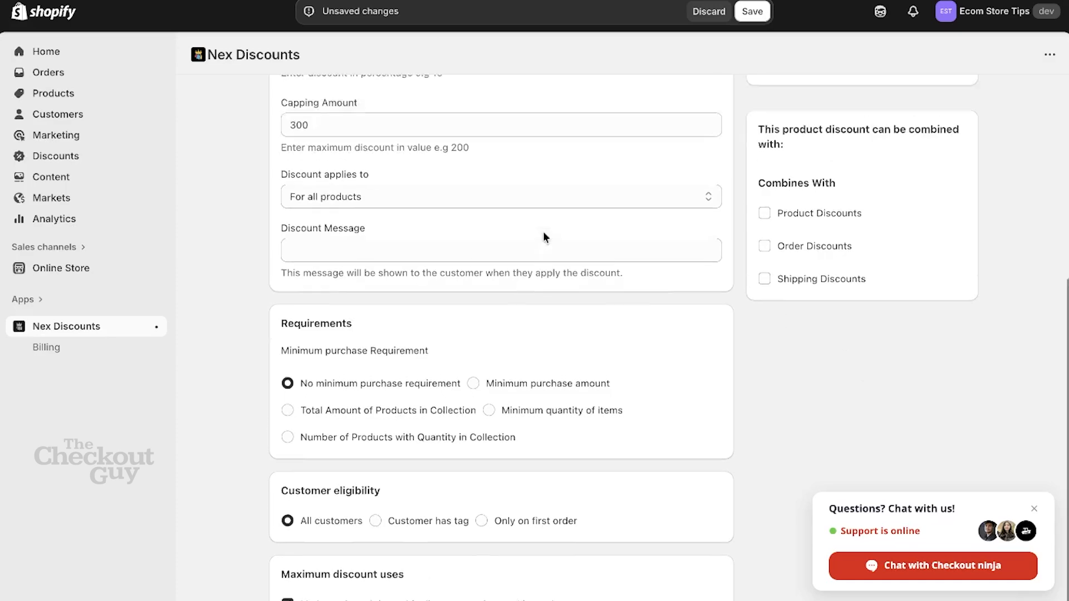
{"action": "left_click", "coordinate": [752, 11]}
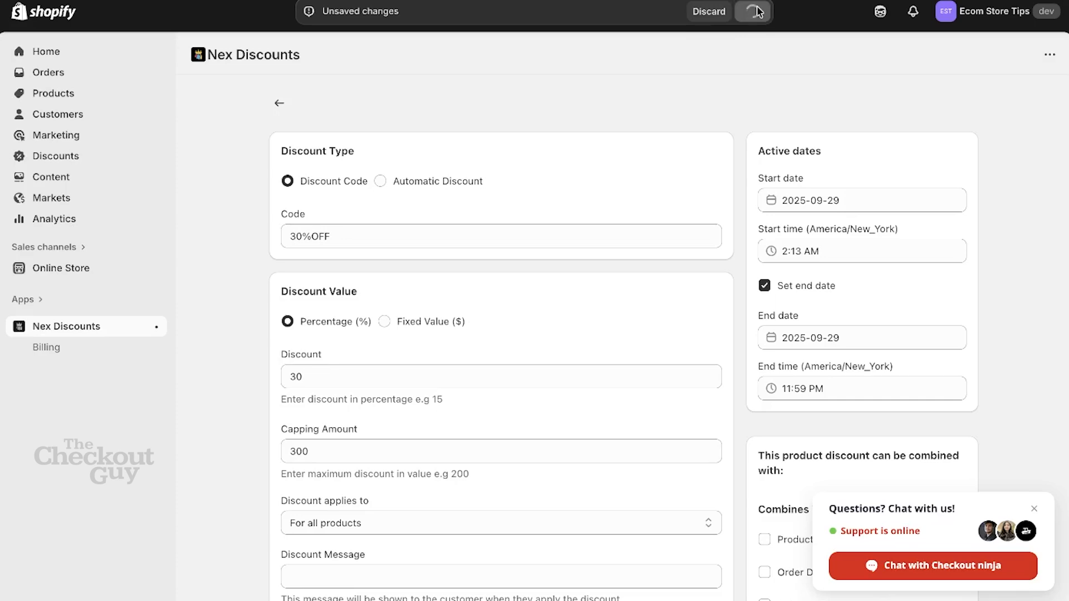
{"action": "left_click", "coordinate": [134, 165]}
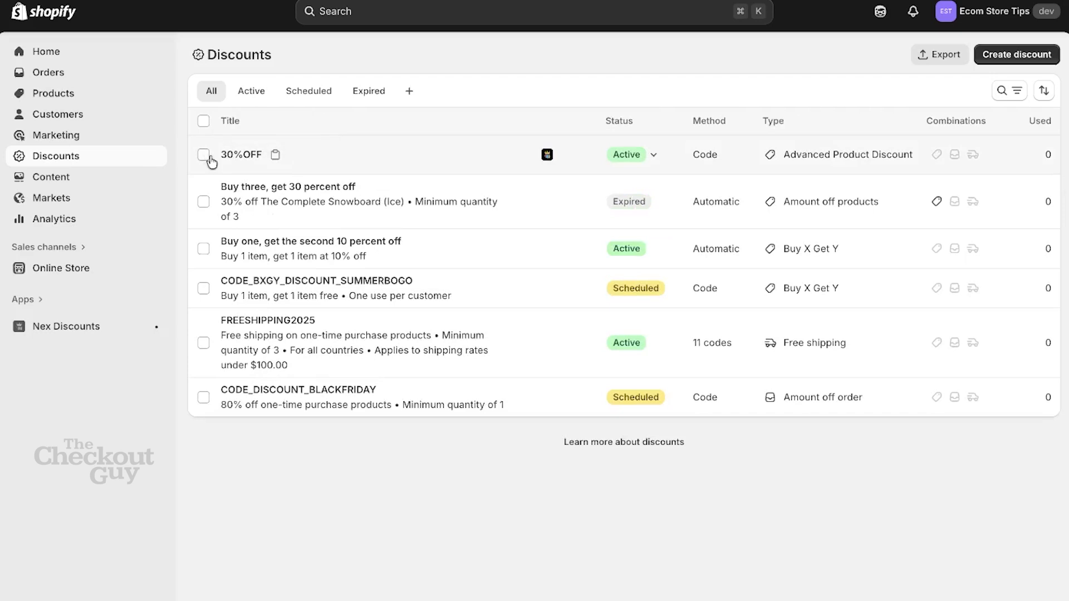
{"action": "left_click", "coordinate": [276, 156]}
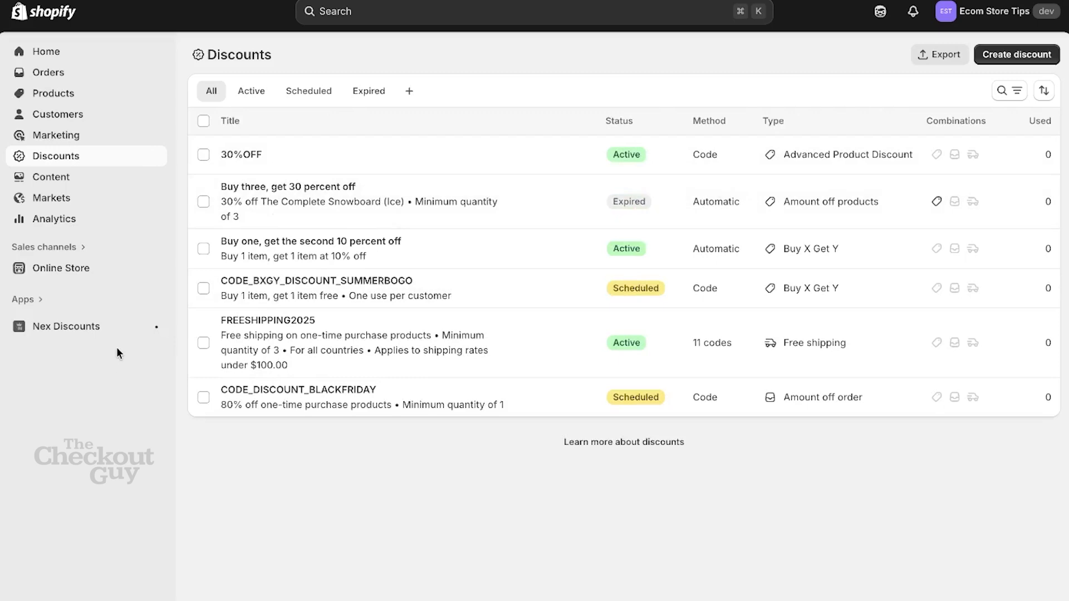
Step: Switch to the storefront and buy the Girls Top immediately to reach its checkout
{"action": "mouse_move", "coordinate": [1, 366]}
{"action": "left_click", "coordinate": [53, 283]}
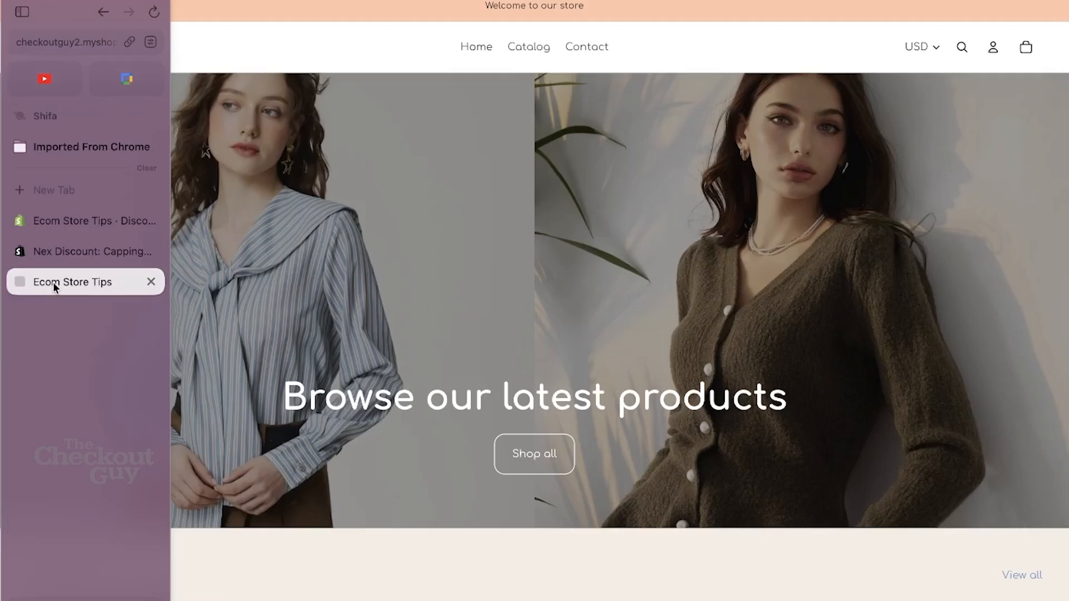
{"action": "scroll", "coordinate": [558, 324], "scroll_direction": "down", "scroll_amount": 6}
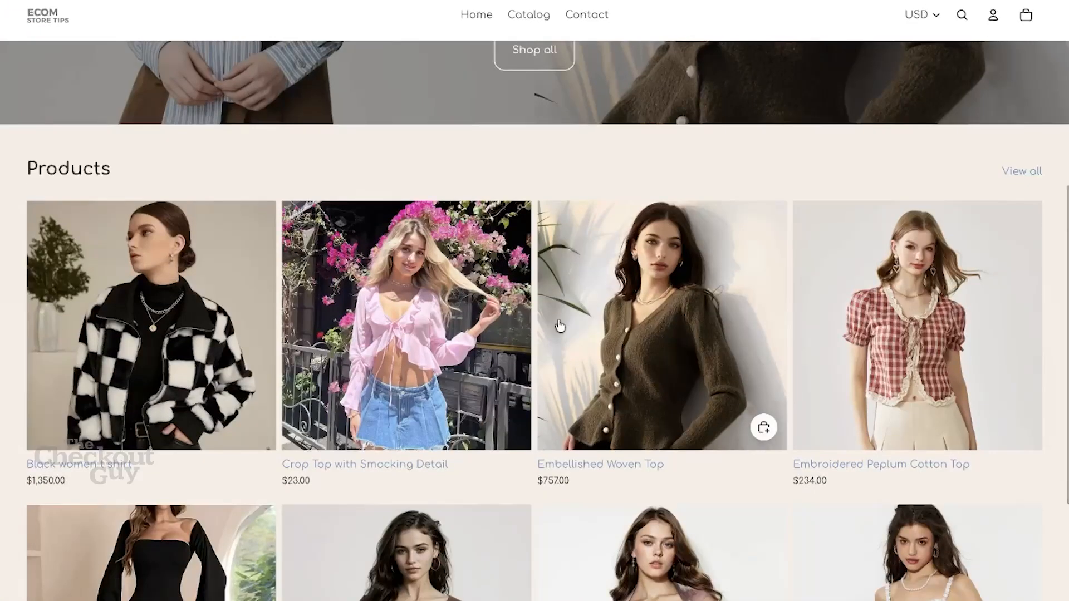
{"action": "scroll", "coordinate": [559, 325], "scroll_direction": "down", "scroll_amount": 3}
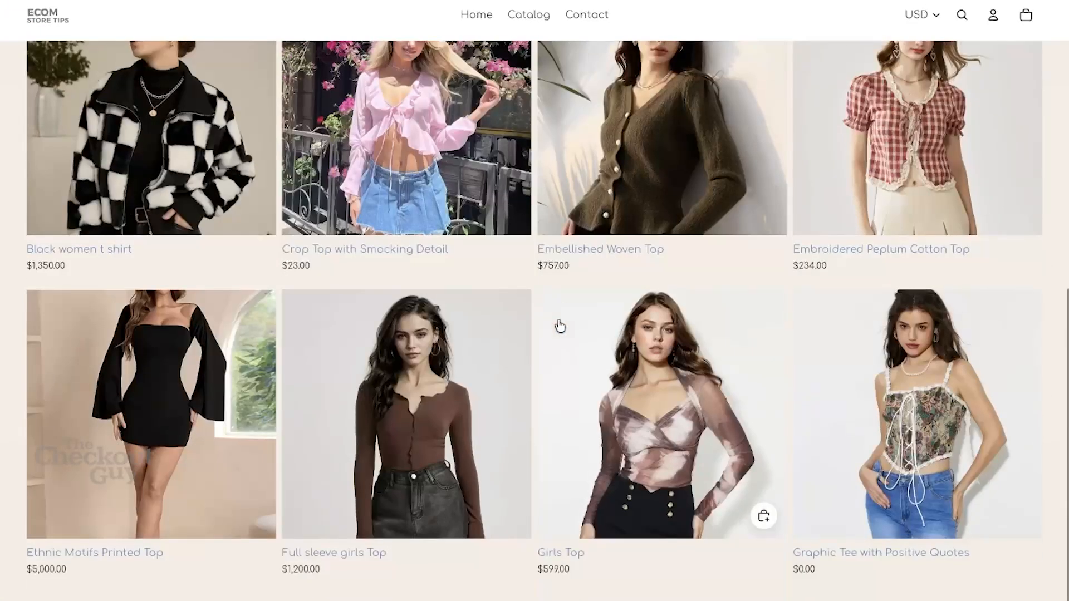
{"action": "left_click", "coordinate": [650, 390]}
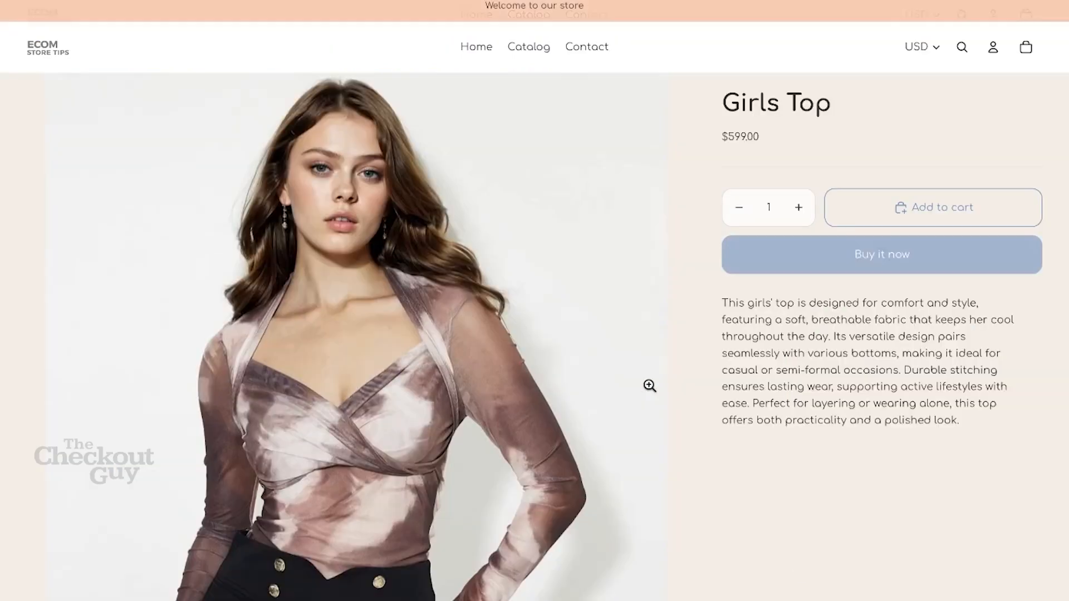
{"action": "left_click", "coordinate": [817, 255]}
Step: Apply the discount code 30%OFF to the Girls Top order at checkout
{"action": "left_click", "coordinate": [705, 166]}
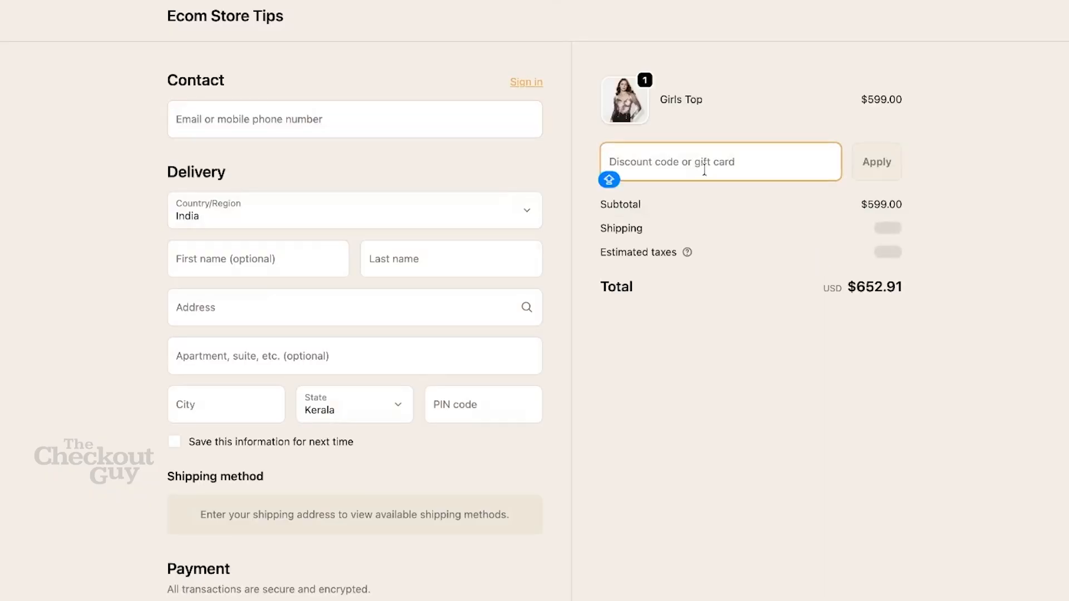
{"action": "type", "text": "30%OFF"}
{"action": "left_click", "coordinate": [860, 171]}
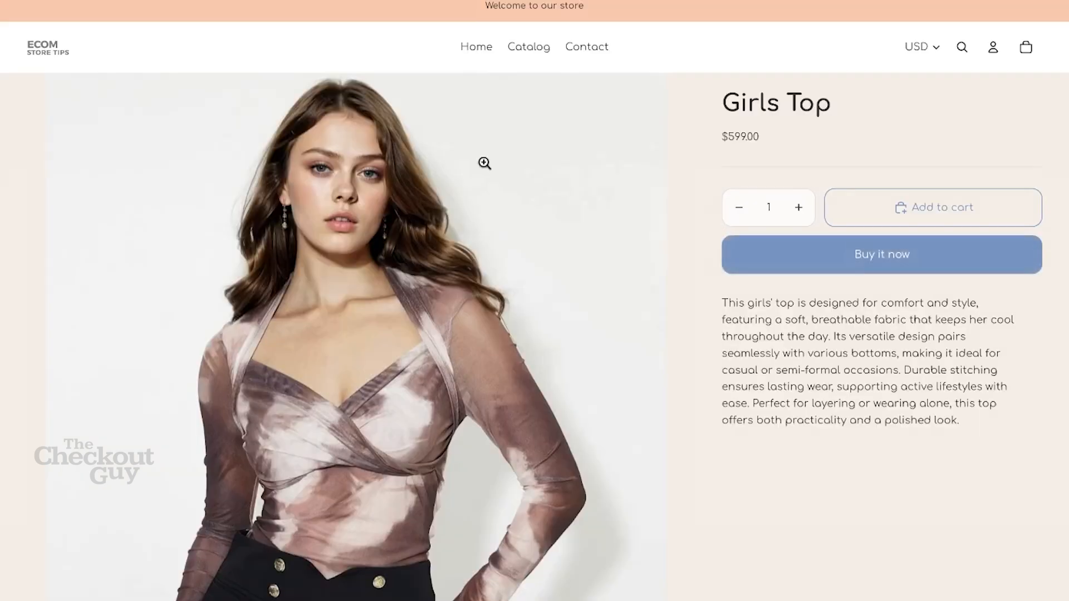
Step: Open the Ethnic Motifs Printed Top from the store catalog and buy it immediately to reach its checkout
{"action": "left_click", "coordinate": [524, 48]}
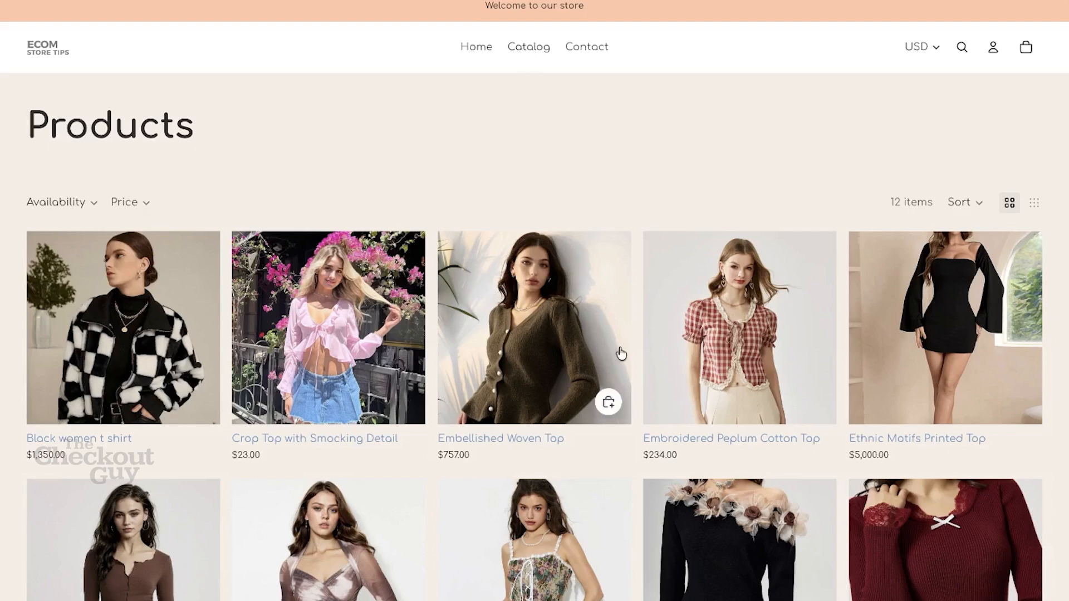
{"action": "left_click", "coordinate": [911, 280]}
{"action": "left_click", "coordinate": [844, 254]}
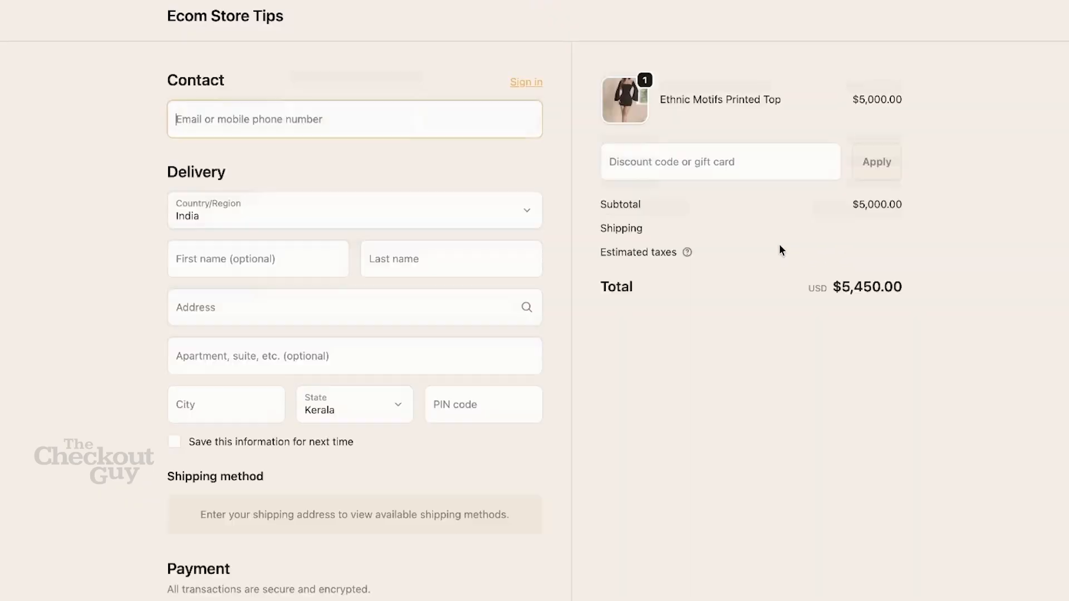
Step: Apply the discount code 30%OFF to the Ethnic Motifs Printed Top order at checkout
{"action": "left_click", "coordinate": [693, 165]}
{"action": "type", "text": "30%OFF"}
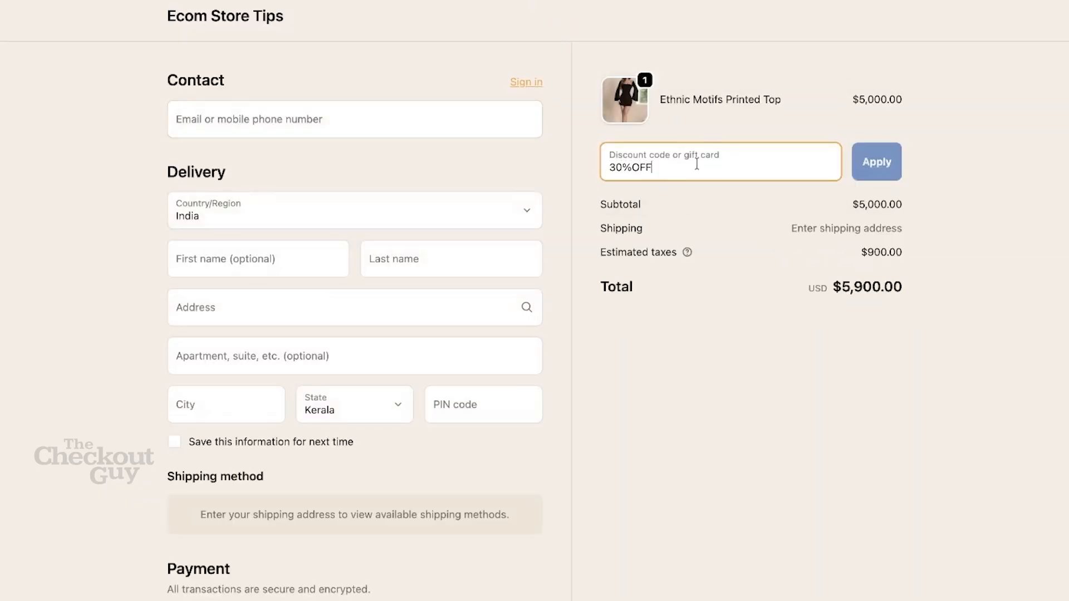
{"action": "left_click", "coordinate": [861, 162]}
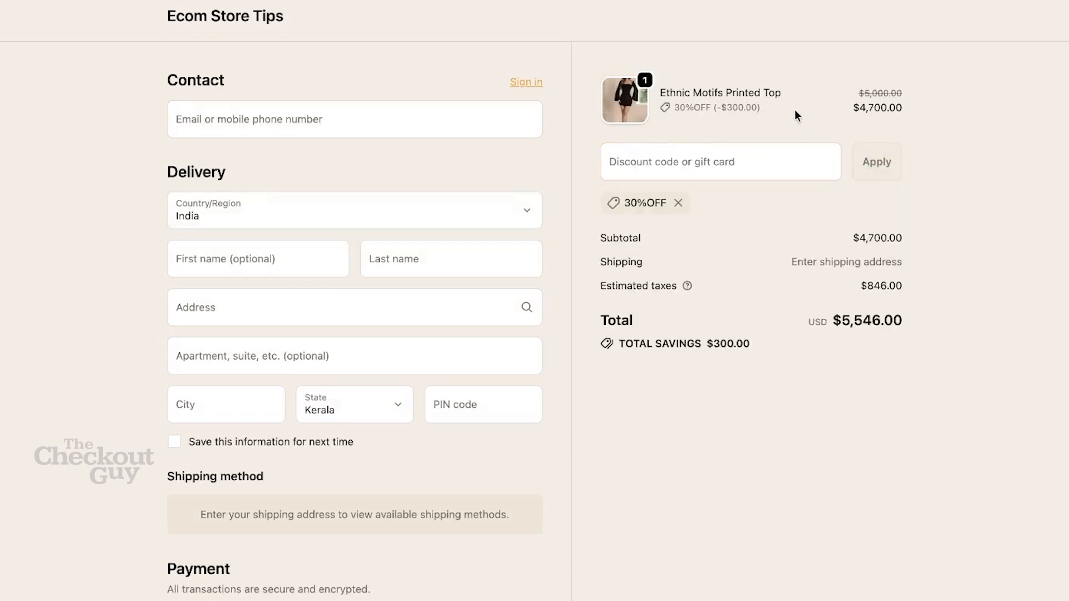